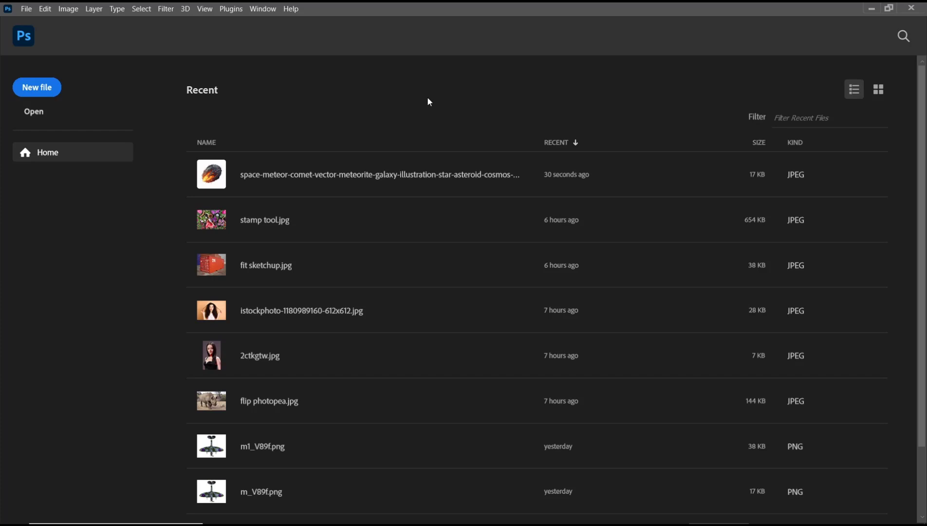
Open the recent meteor JPEG and switch to the Lasso Tool.
click(225, 177)
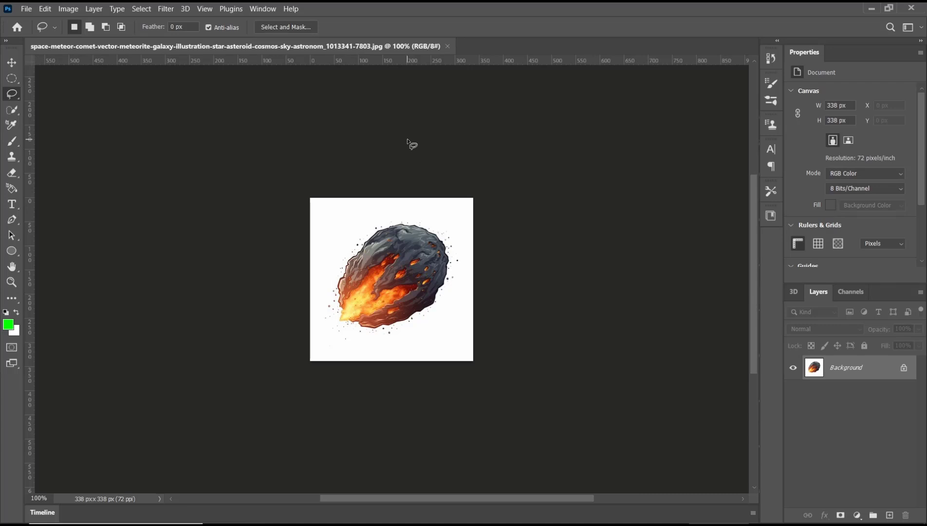
right_click(13, 96)
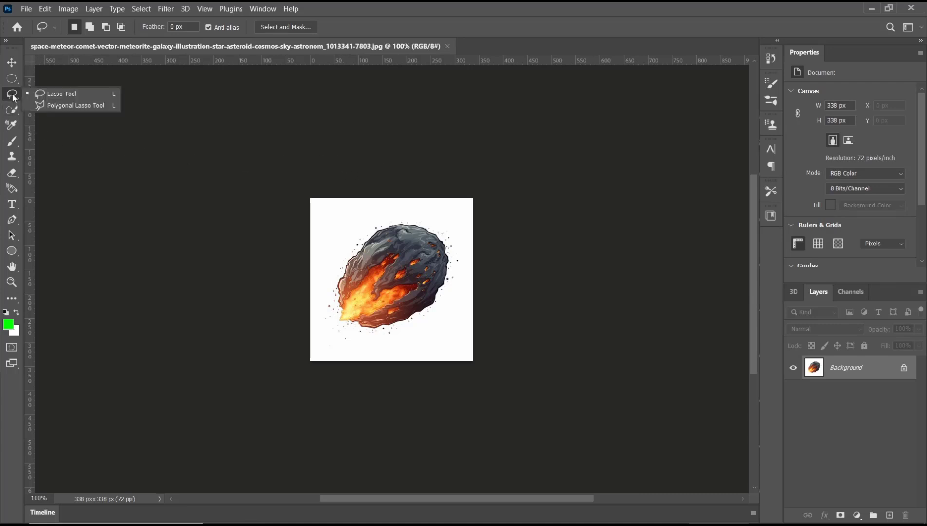
click(76, 97)
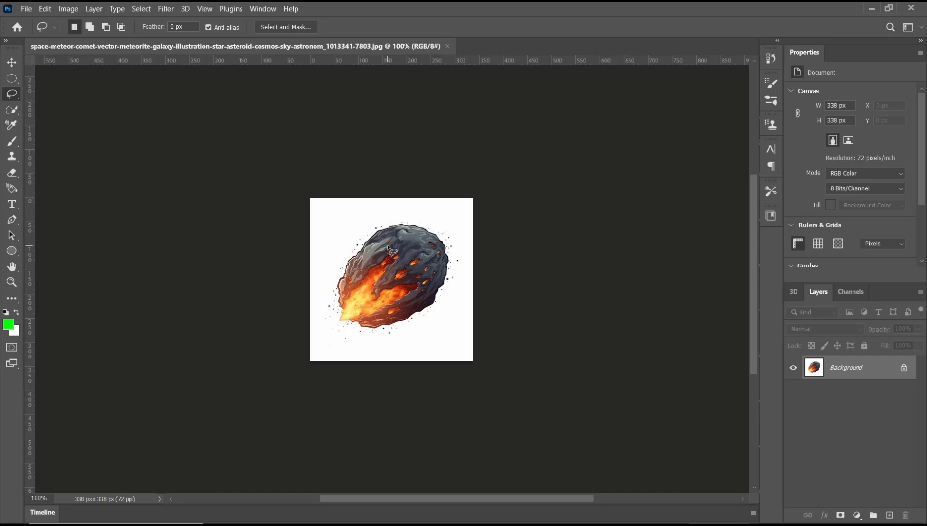
scroll(389, 260, up, 2)
scroll(377, 264, up, 1)
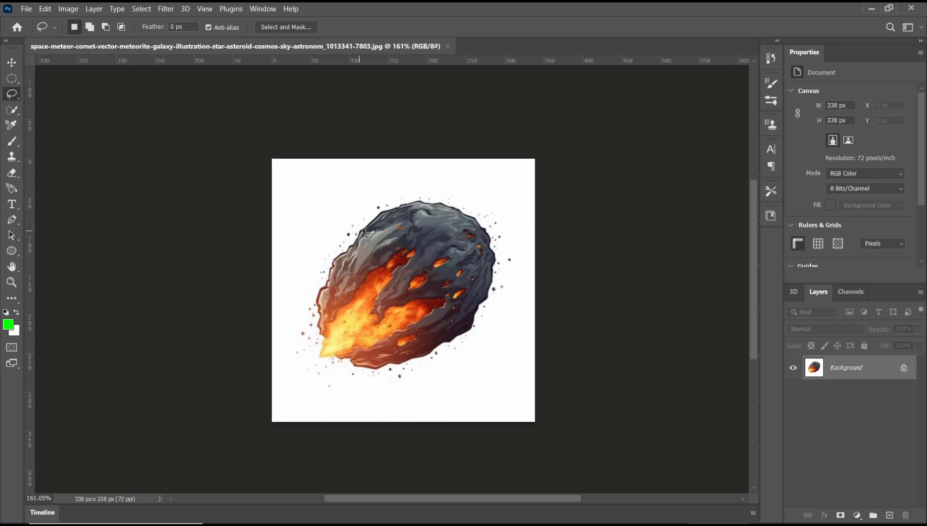
Lasso a freehand loop around the top of the meteor.
click(380, 210)
mouse_move(389, 266)
mouse_down()
mouse_move(375, 255)
mouse_move(381, 210)
mouse_up()
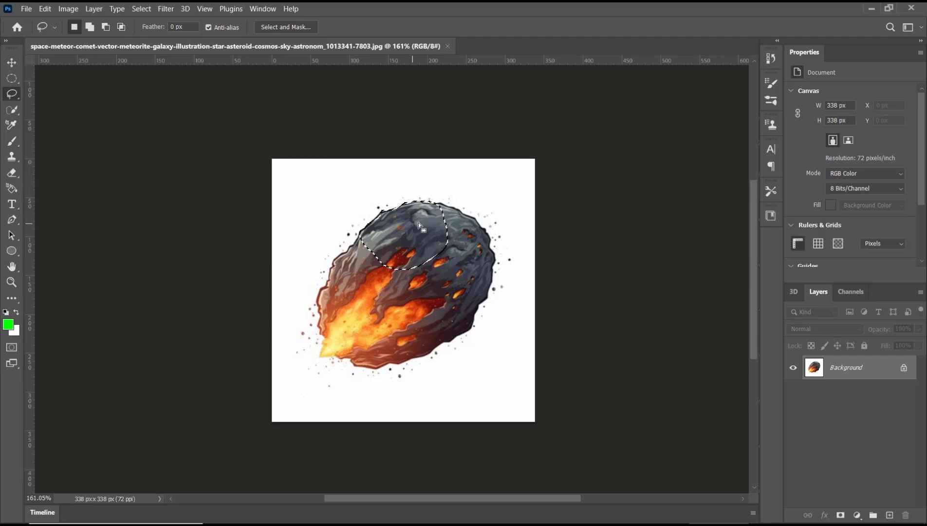
scroll(418, 222, up, 2)
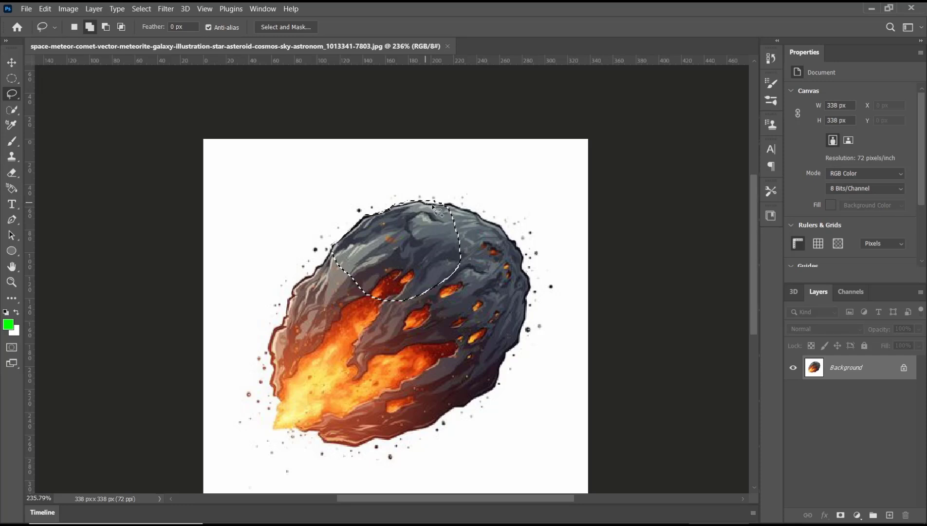
Shift-lasso two areas along the asteroid's upper and upper-right edge into the selection.
mouse_move(466, 214)
mouse_down()
mouse_move(493, 261)
mouse_move(449, 261)
mouse_up()
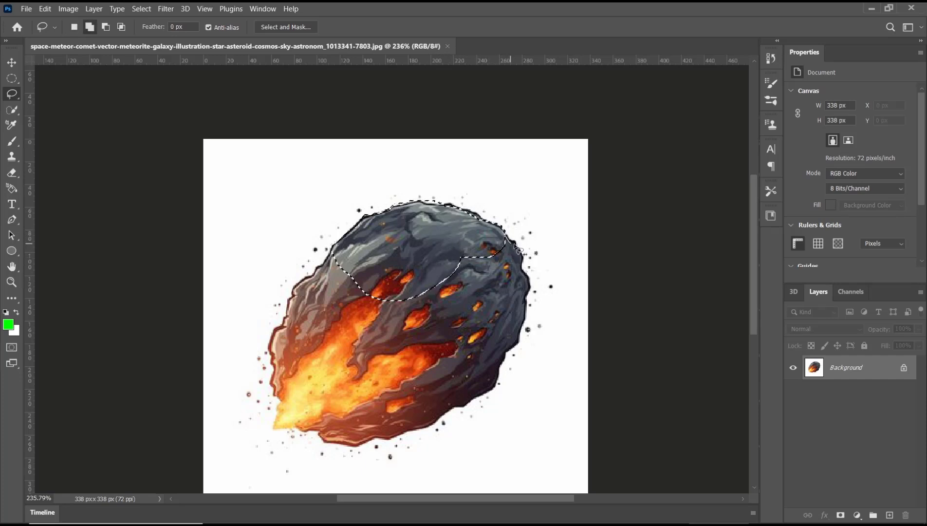
mouse_move(520, 250)
mouse_down()
mouse_move(487, 326)
mouse_move(438, 279)
mouse_up()
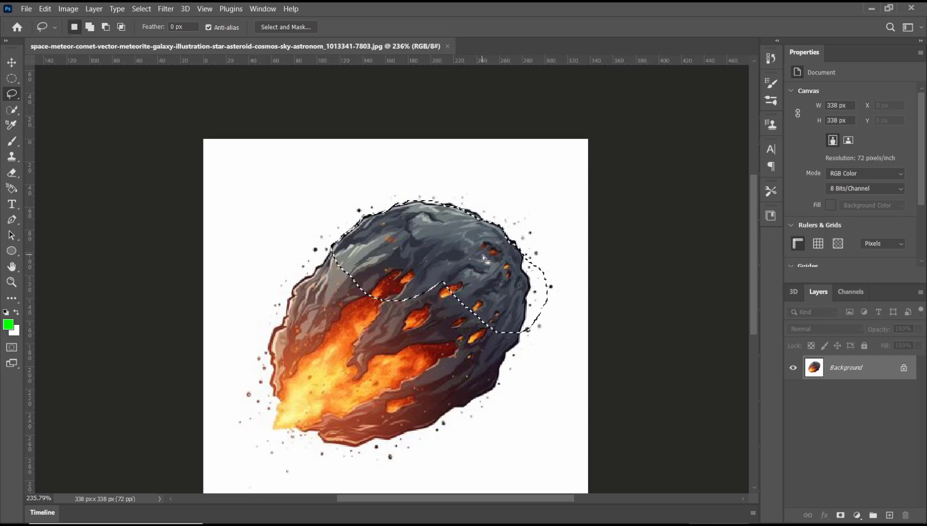
Alt-lasso away the selection bulge outside the rock's right edge.
key(alt)
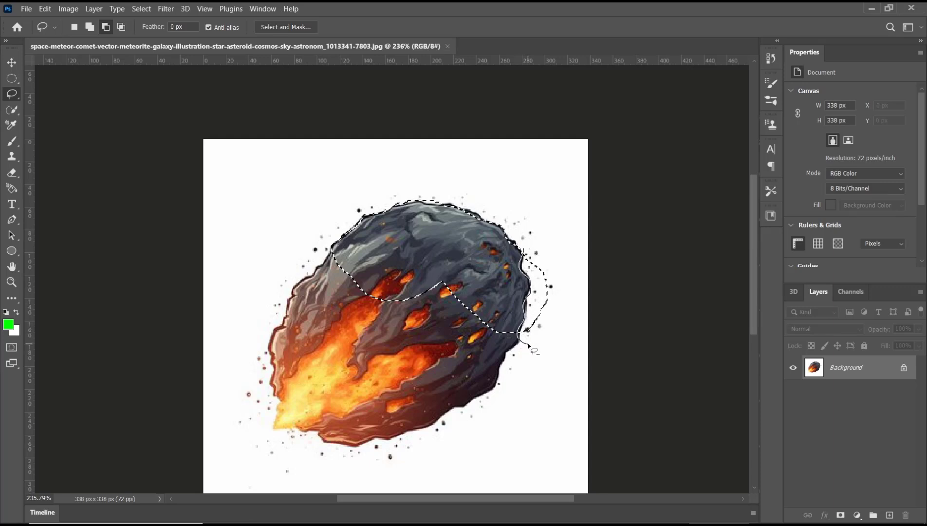
mouse_move(527, 346)
mouse_down()
mouse_move(534, 253)
mouse_move(567, 269)
mouse_move(534, 254)
mouse_up()
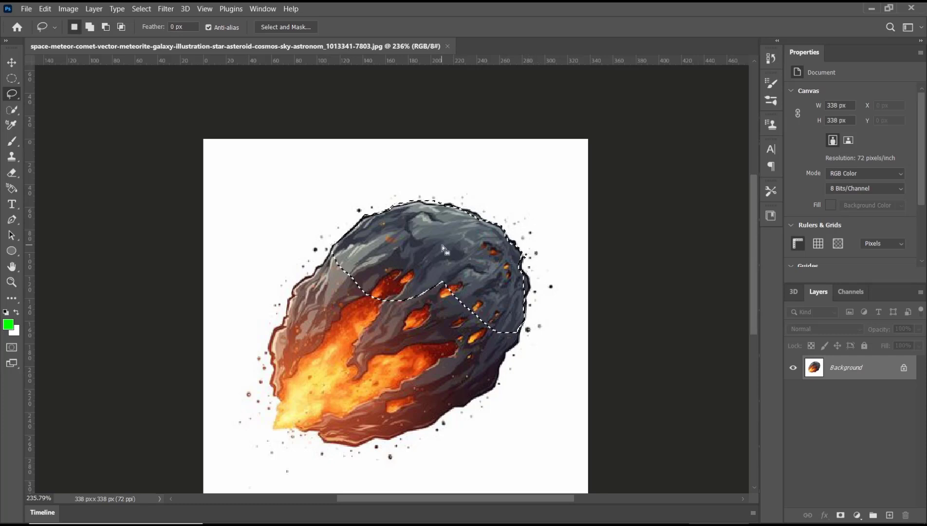